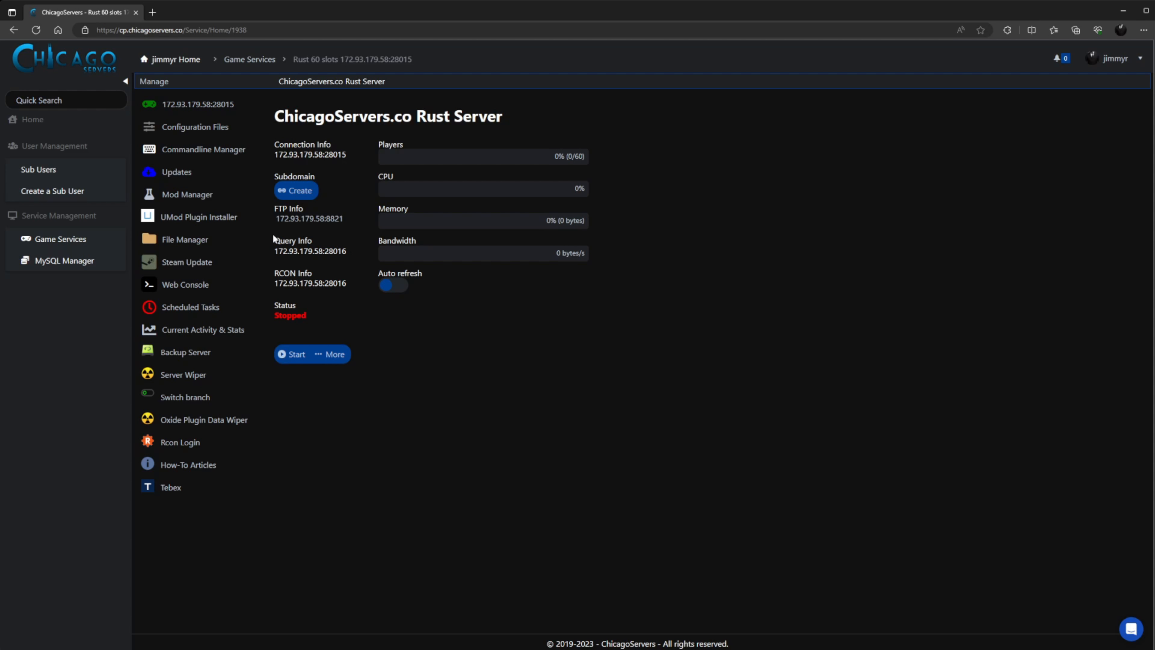
Open server.cfg from Configuration Files, inspect the server.steamgroup line, and save the file.
click(231, 134)
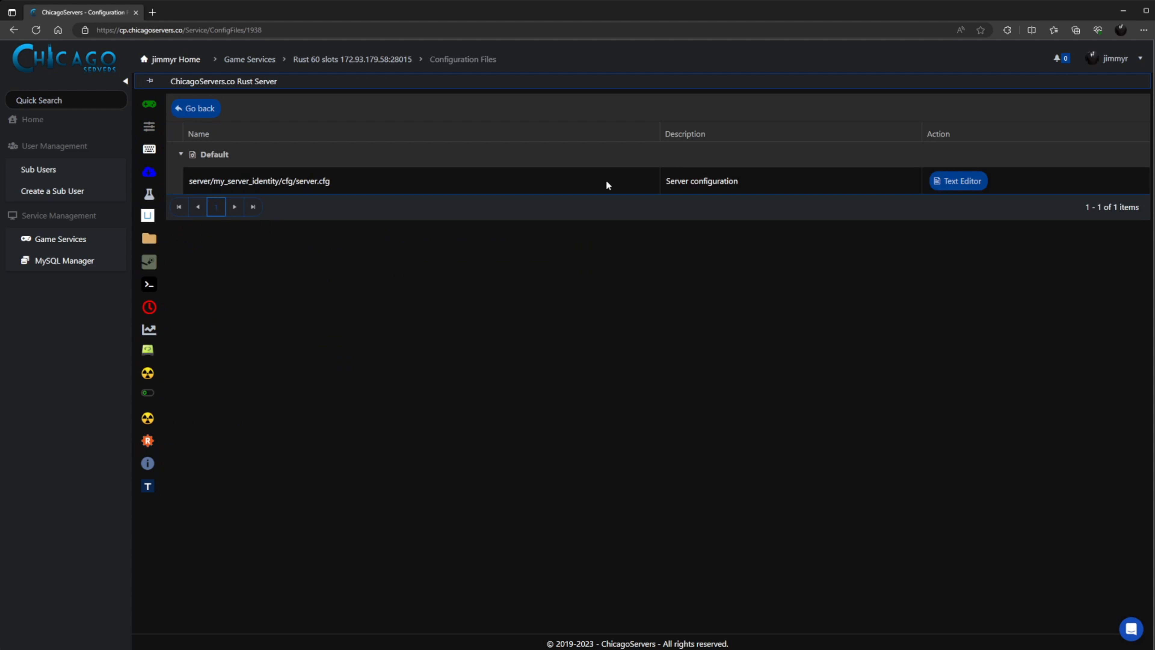
click(949, 183)
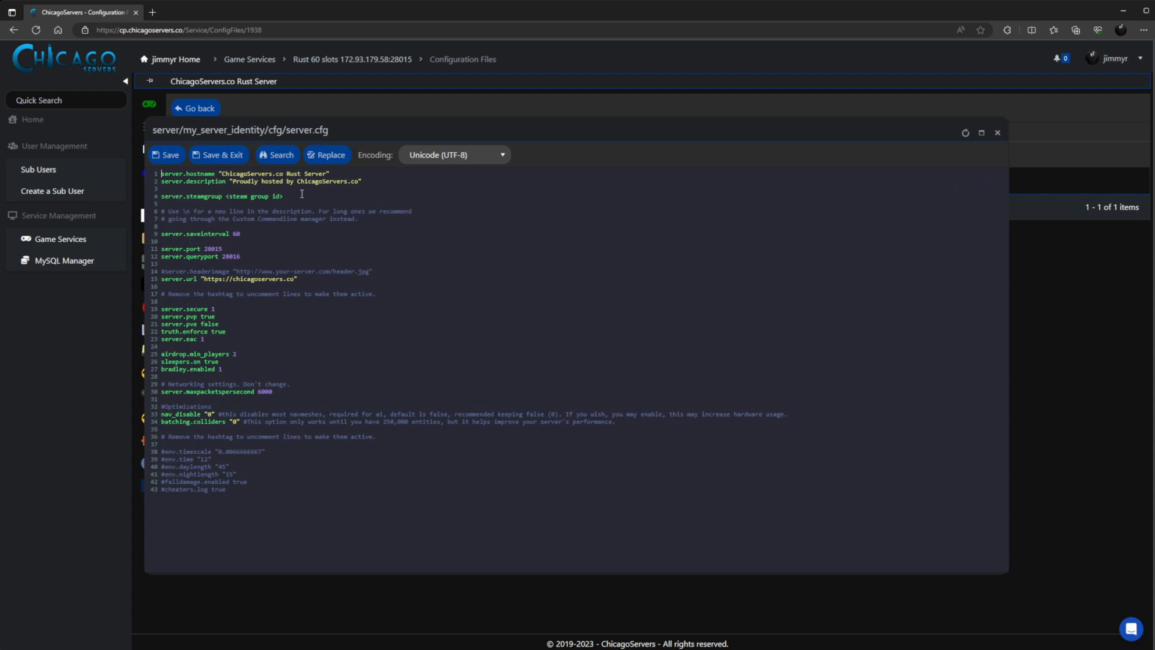
drag(300, 196, 159, 200)
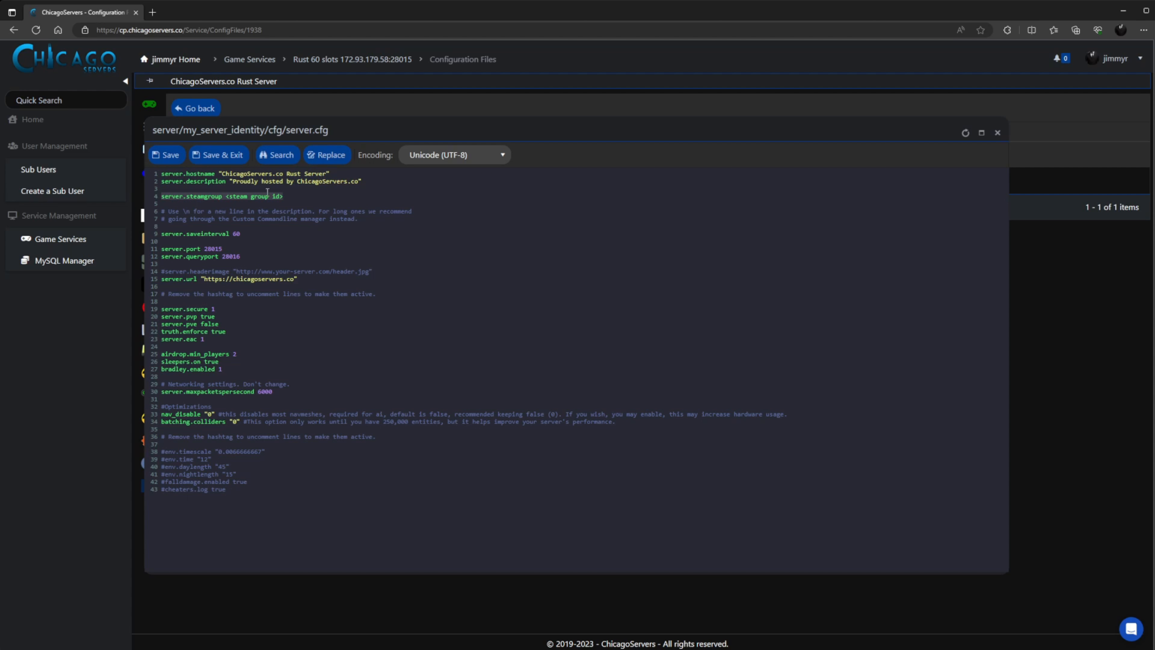
click(302, 196)
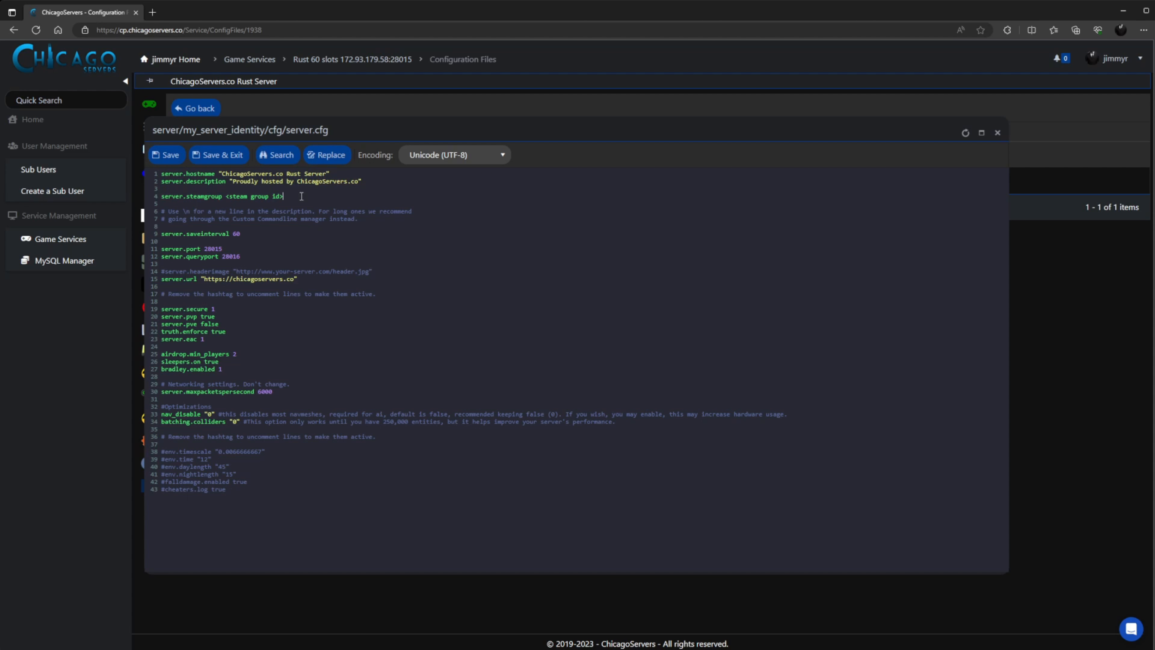
click(222, 161)
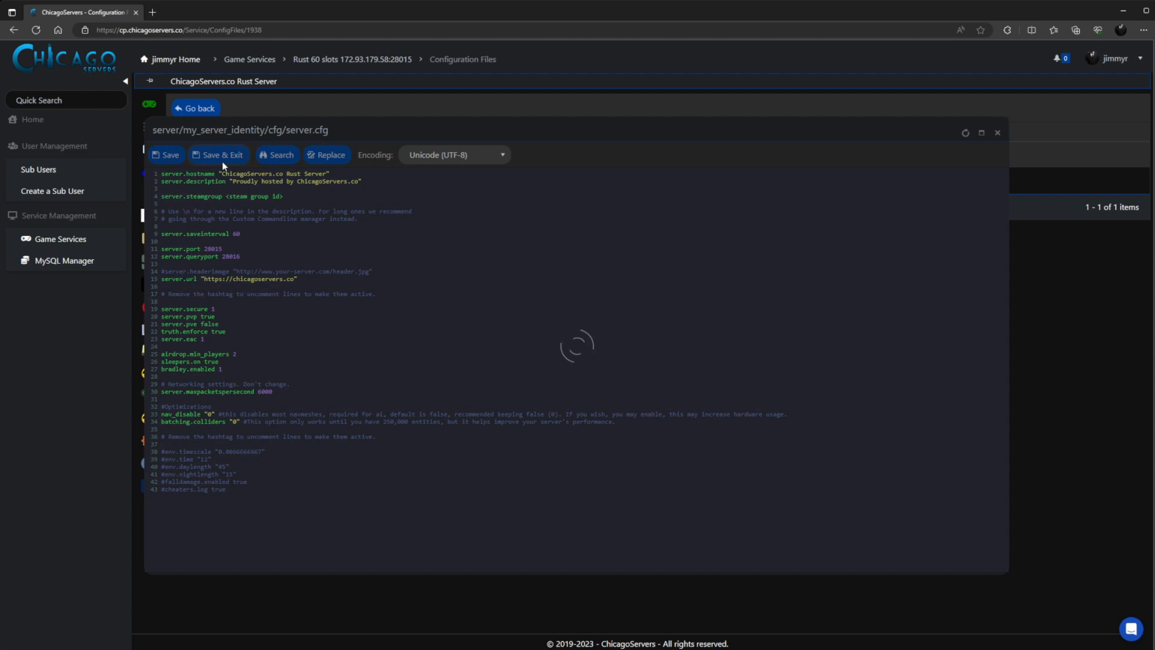
Reopen server.cfg, recheck the steamgroup line, and close the editor.
click(948, 188)
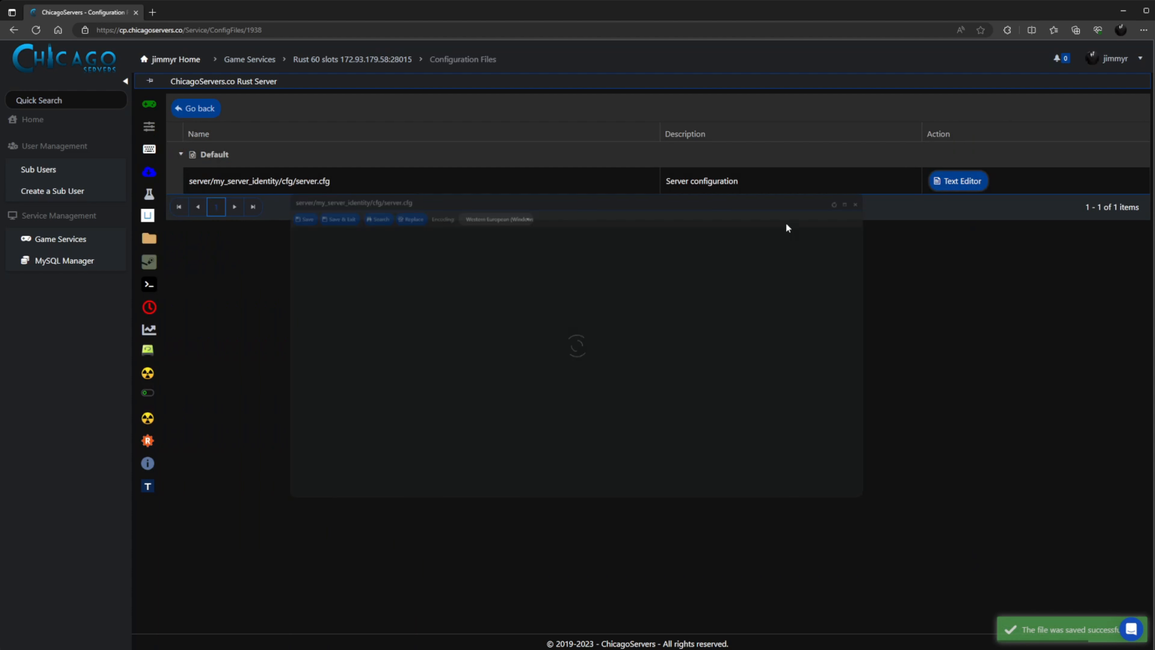
click(272, 195)
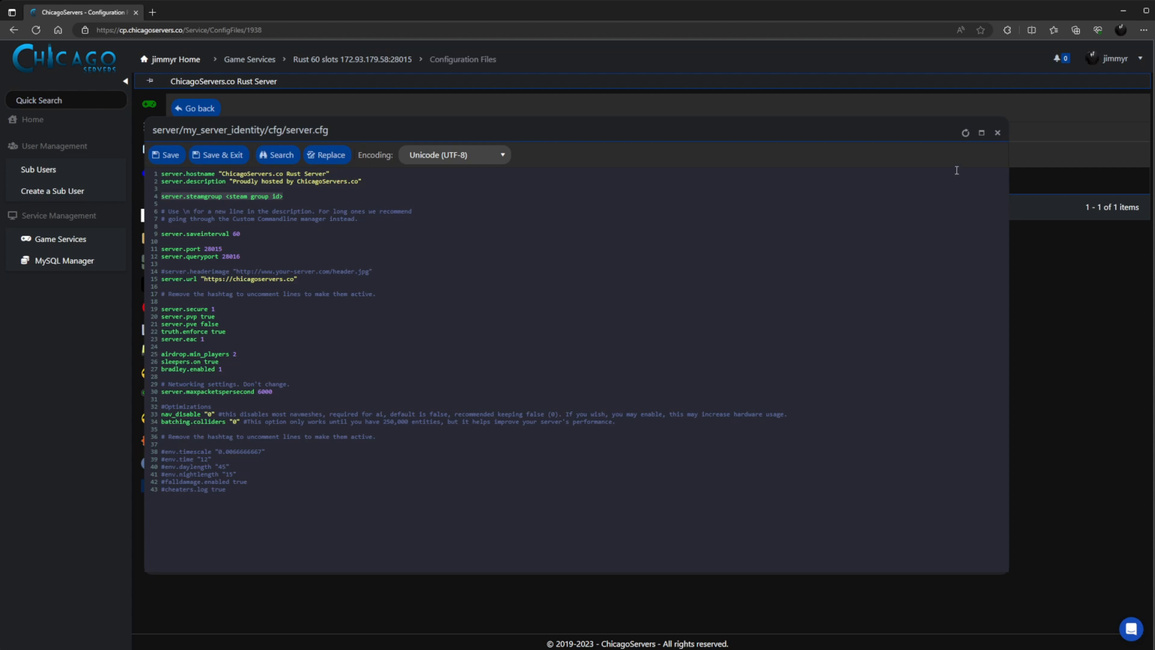
click(997, 132)
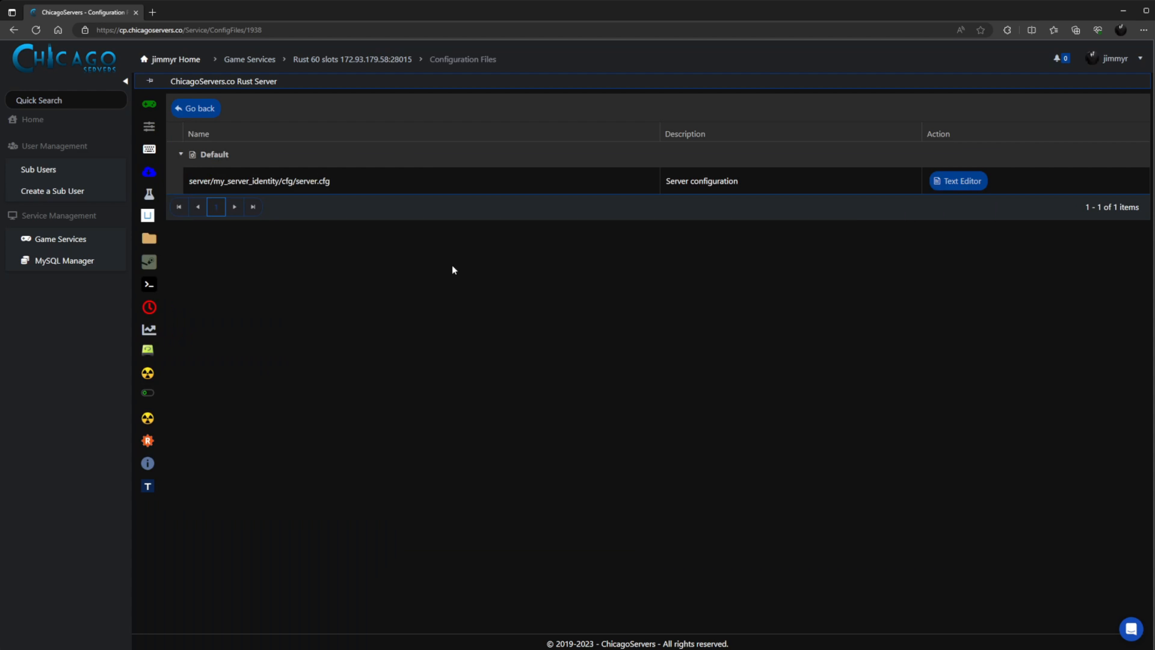
Open the UMod Plugin Installer from the Manage sidebar, listing plugins by Title (A-Z).
mouse_move(155, 244)
mouse_move(153, 222)
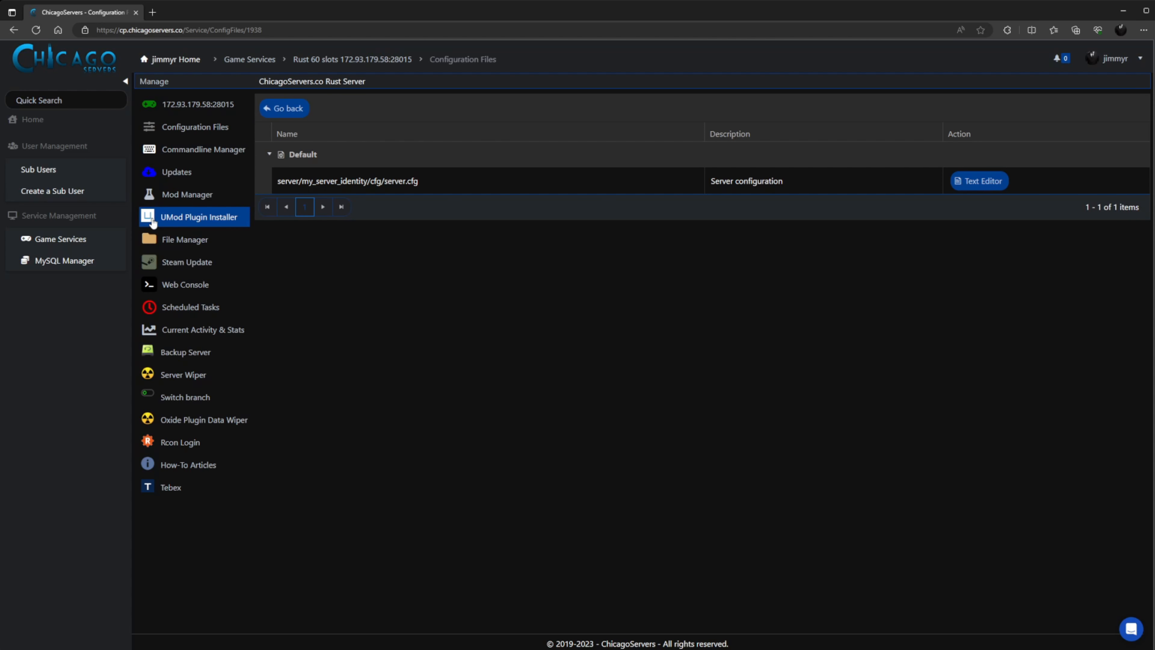
click(153, 222)
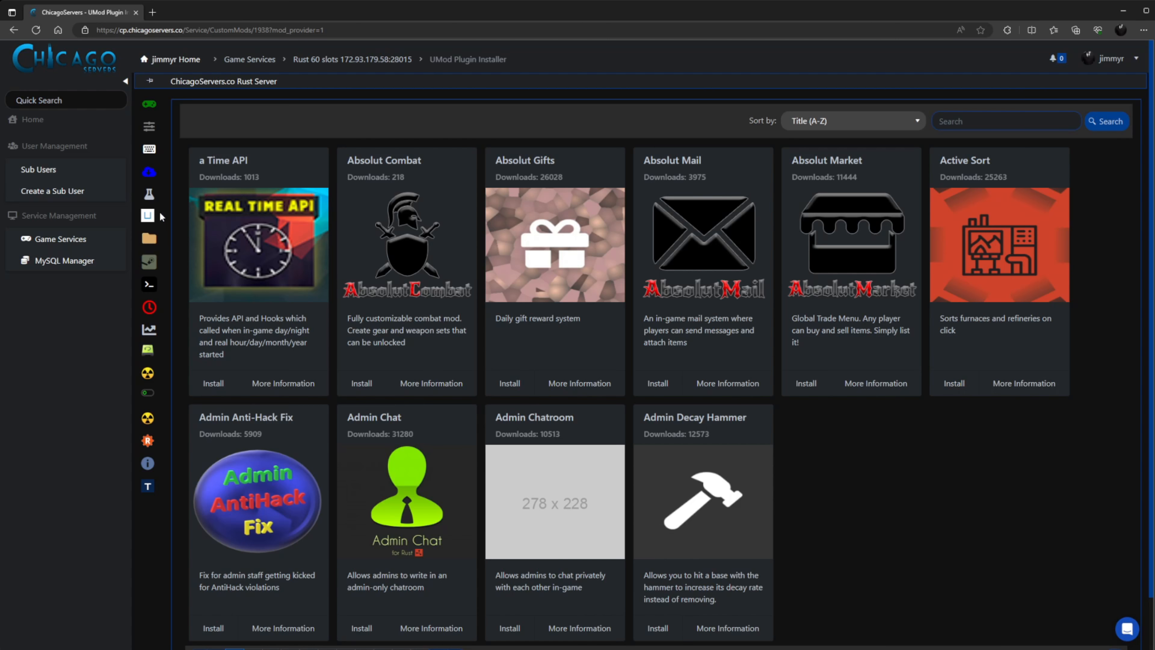
mouse_move(157, 222)
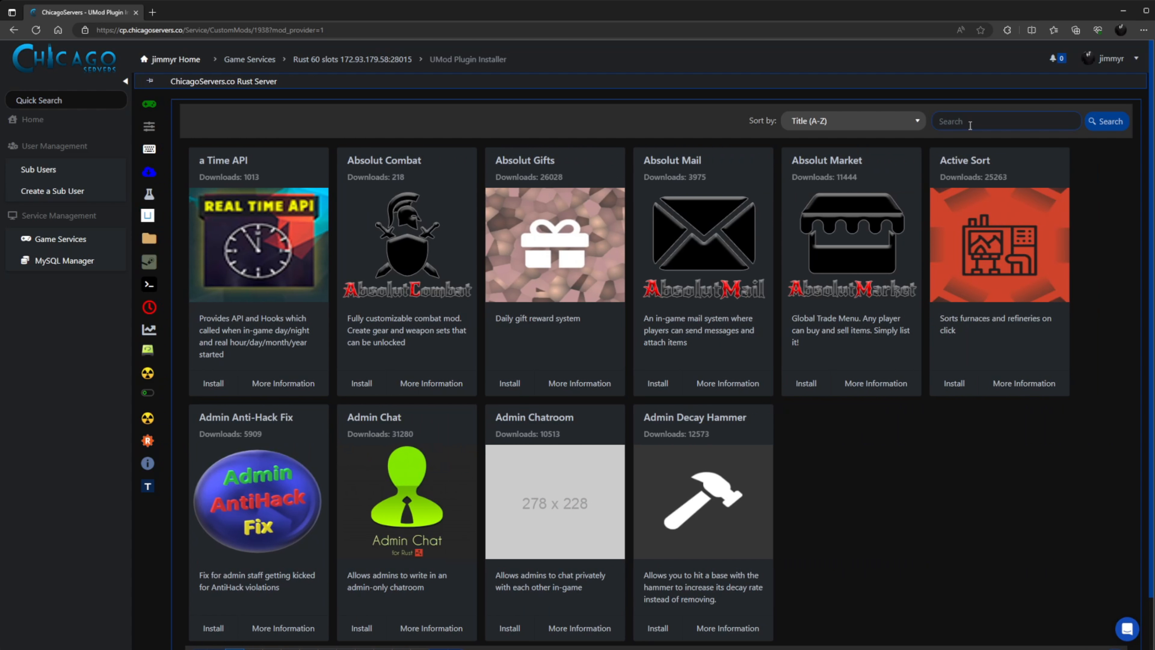
Search plugins for 'authentication', install the Authentication plugin, and dismiss the success message.
click(971, 123)
text(authentication)
click(1111, 123)
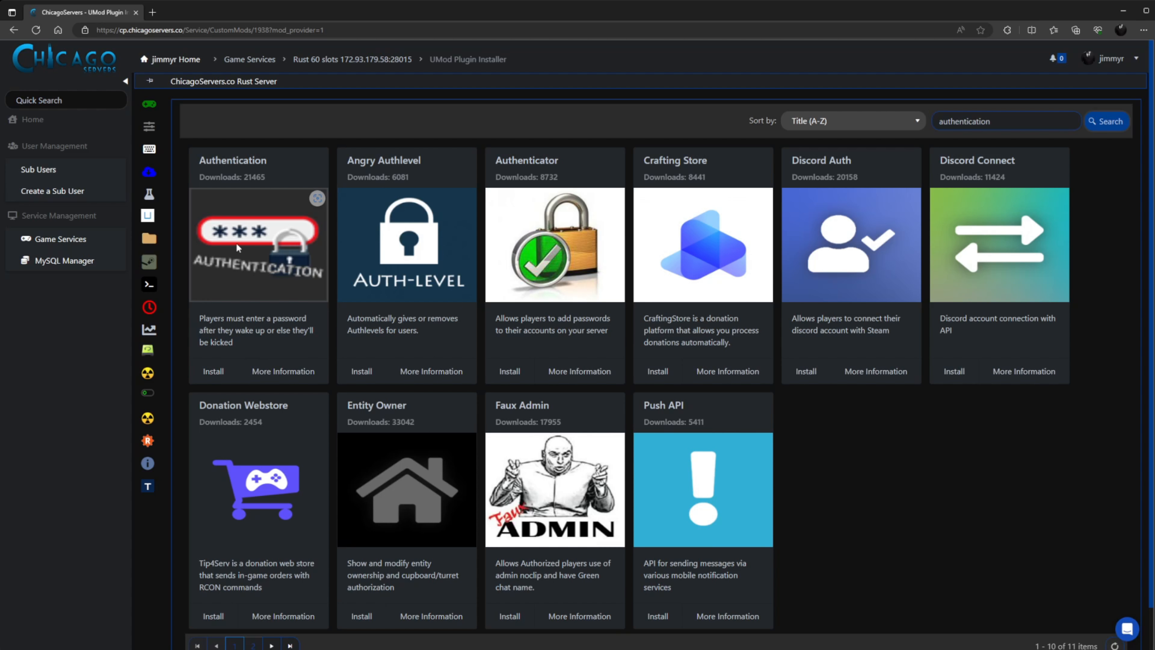
click(213, 370)
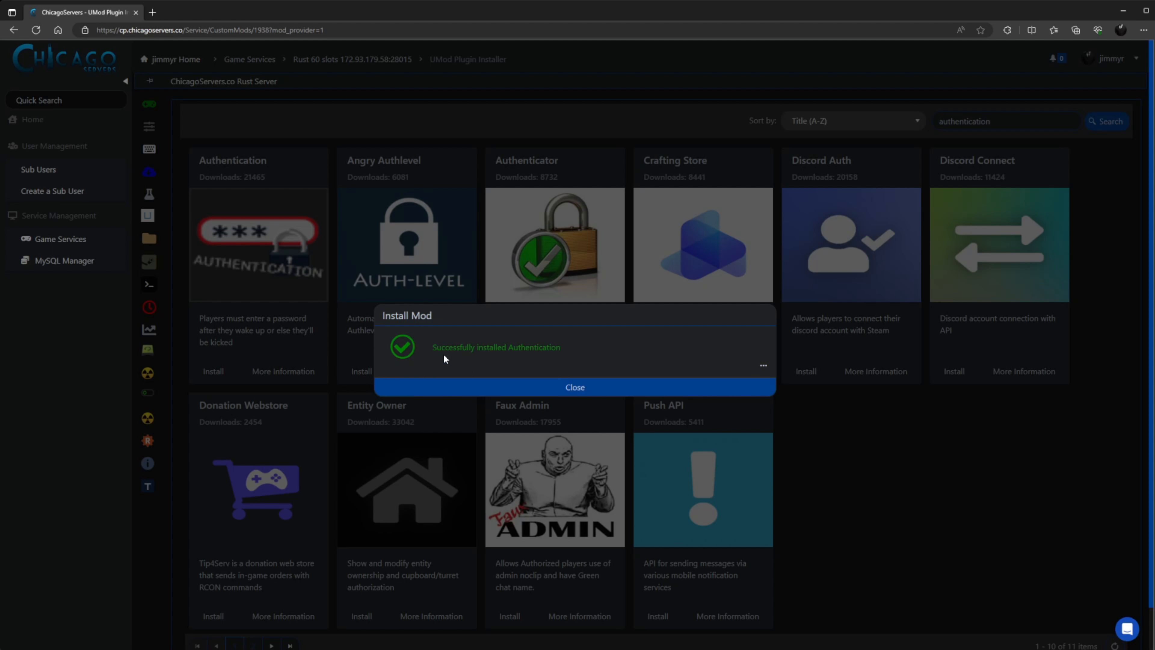
click(422, 386)
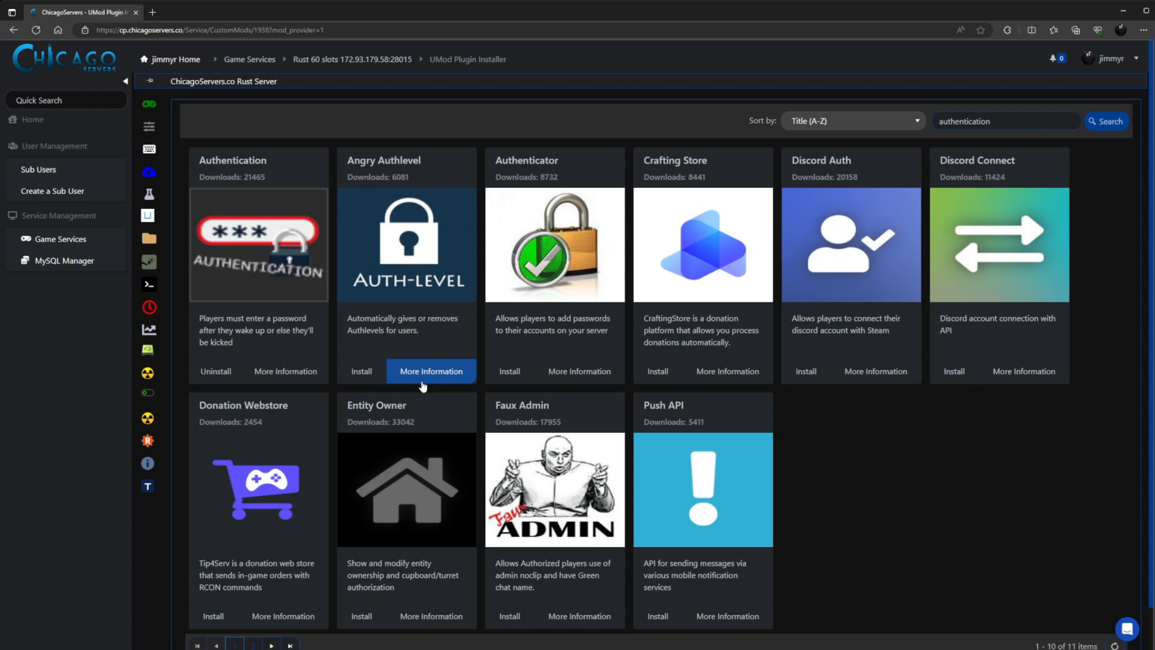
click(353, 121)
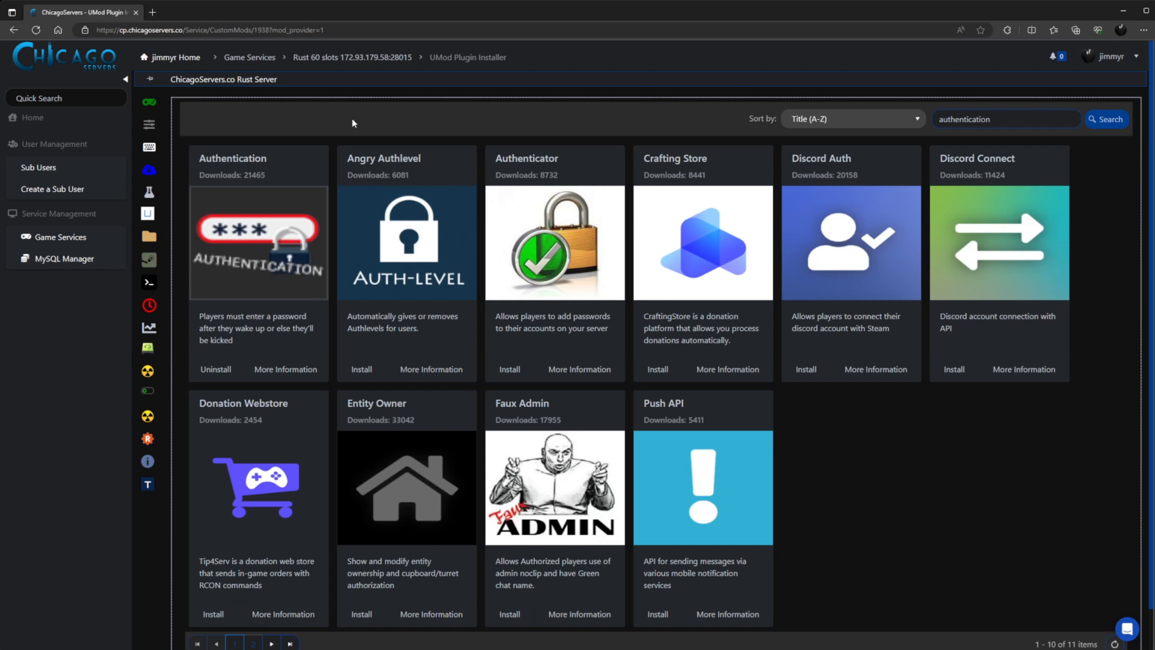
Open the Authentication plugin's uMod page and remove its maintenance overlay via the inspector.
click(283, 376)
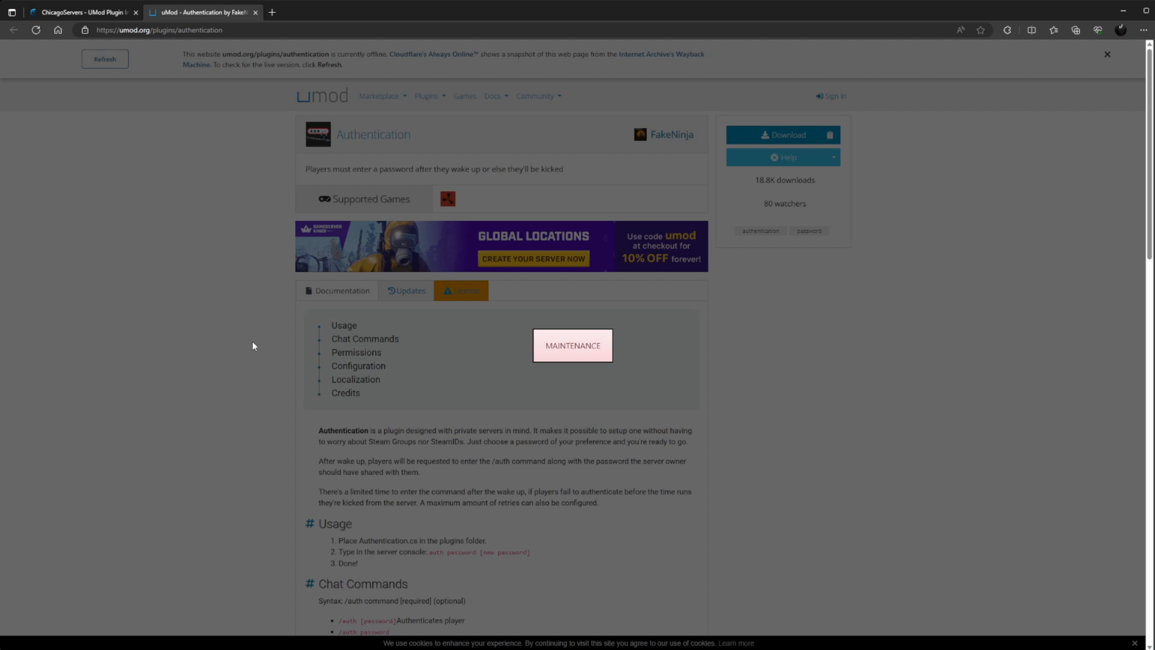
key(ctrl+u)
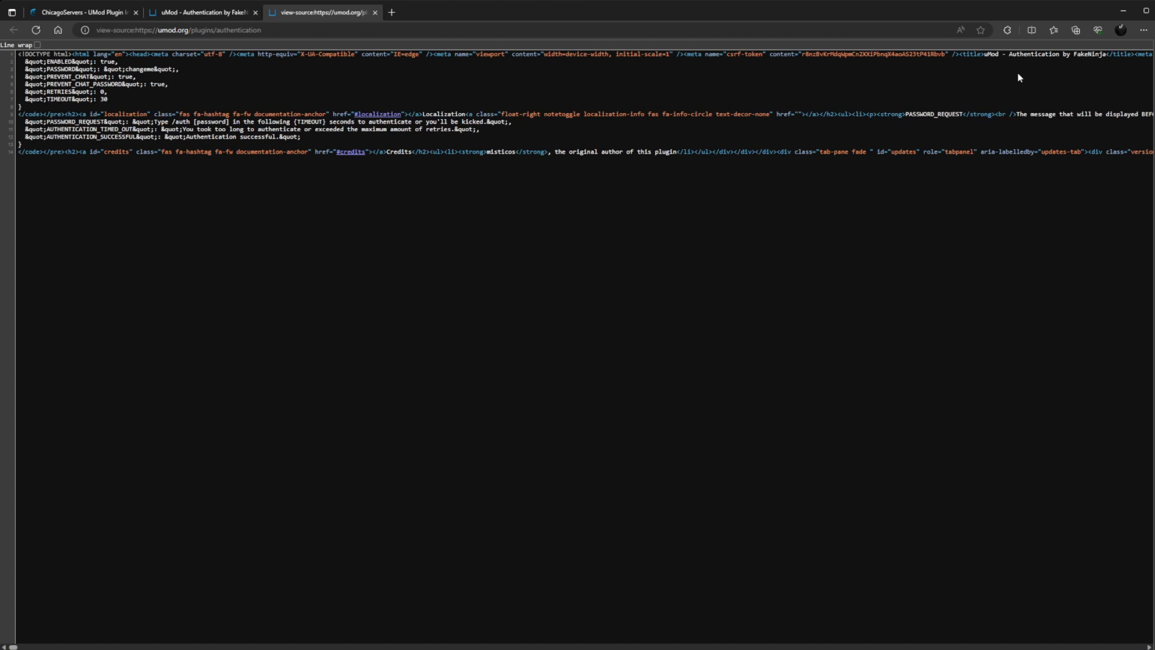
click(375, 13)
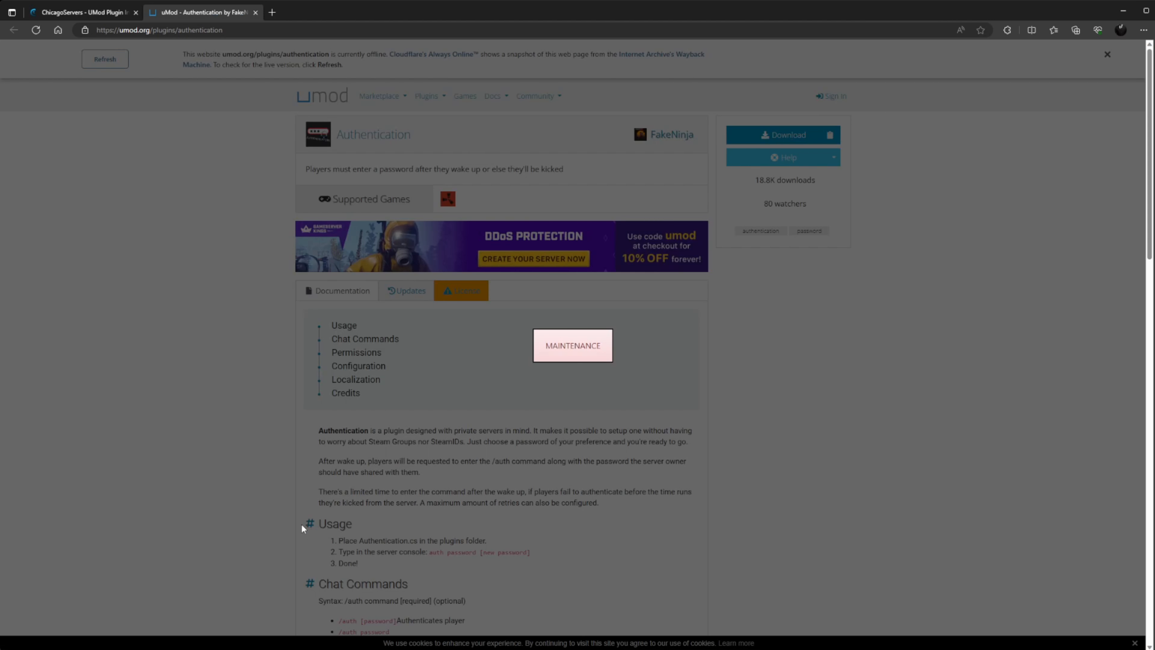
key(ctrl+shift+i)
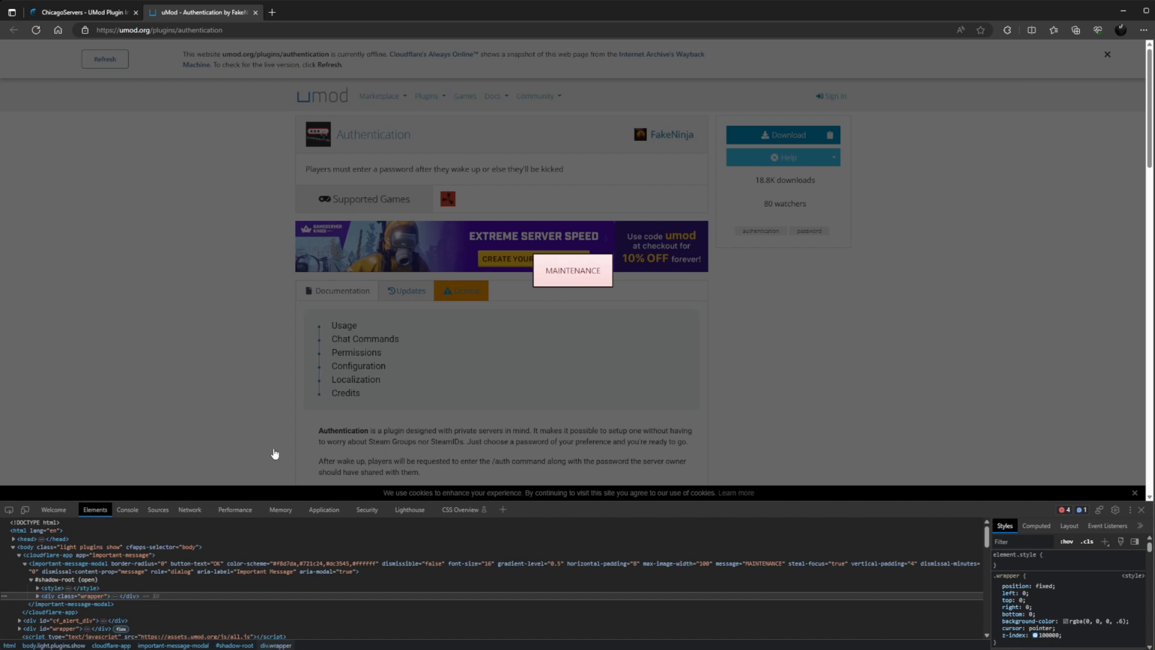
key(Delete)
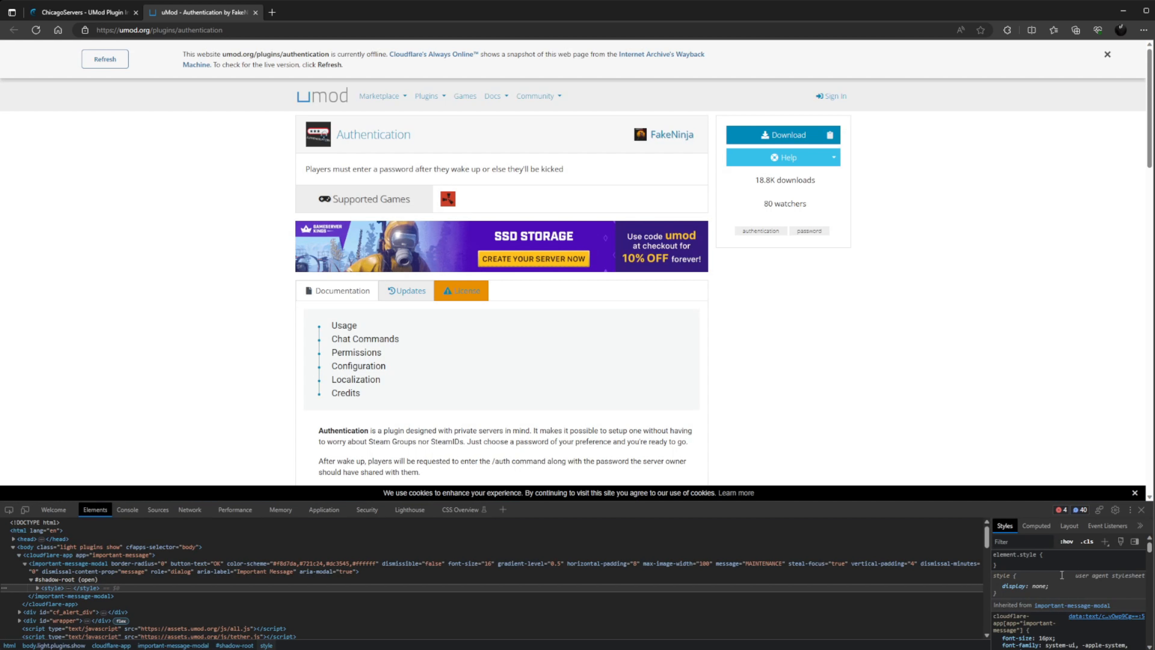
click(1141, 509)
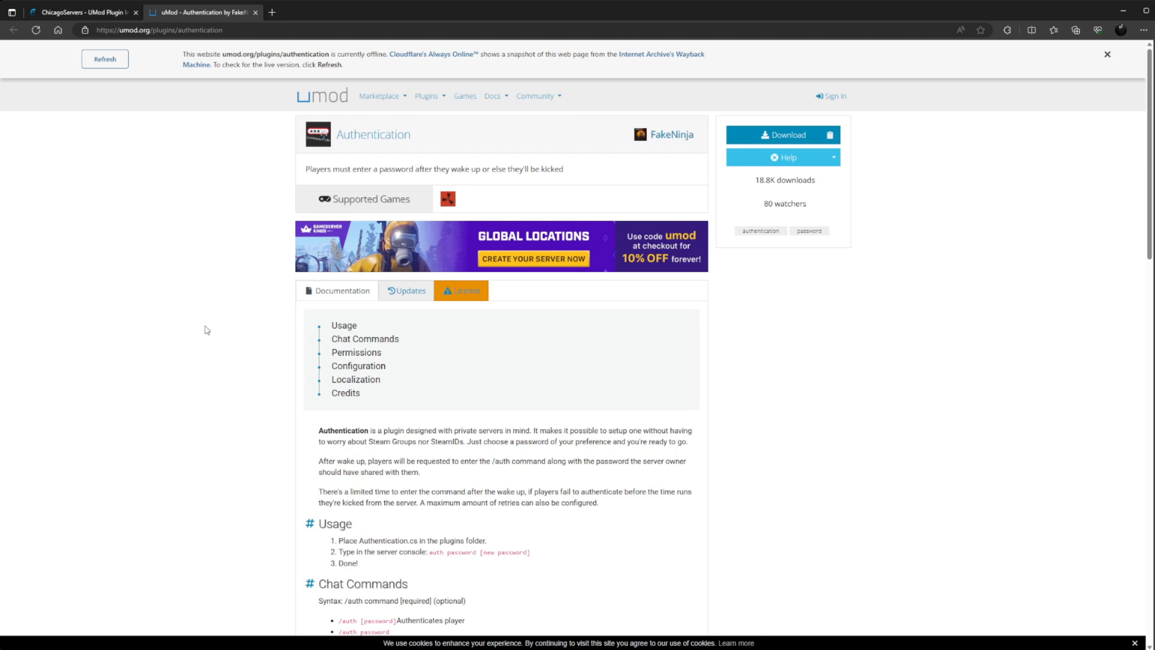
Review the plugin's chat commands list, then return to the panel's plugin installer.
scroll(206, 329, down, 6)
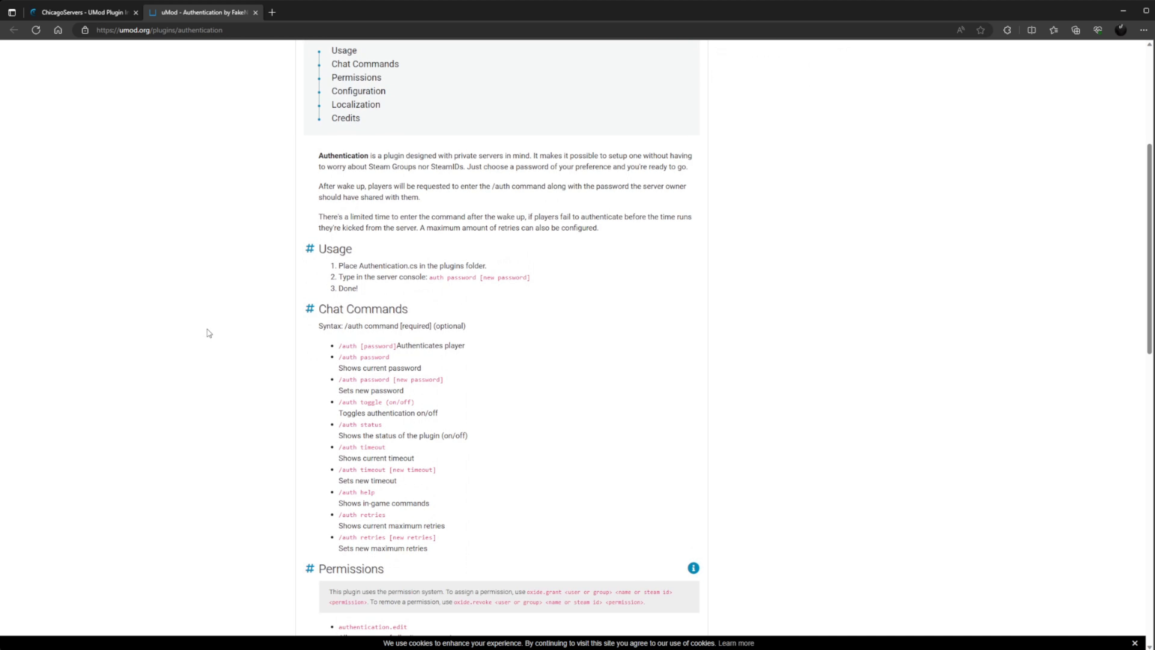
drag(339, 345, 454, 538)
click(487, 447)
click(81, 14)
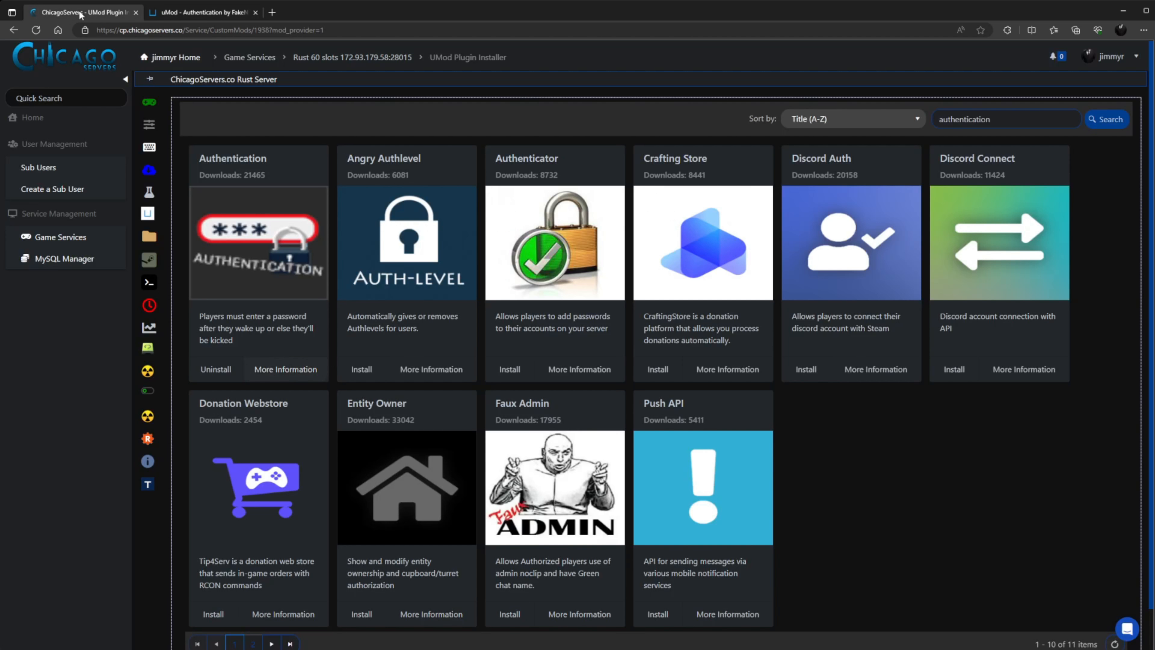
Use Rcon Login in the sidebar to open the Websocket Rcon server dashboard.
mouse_move(155, 442)
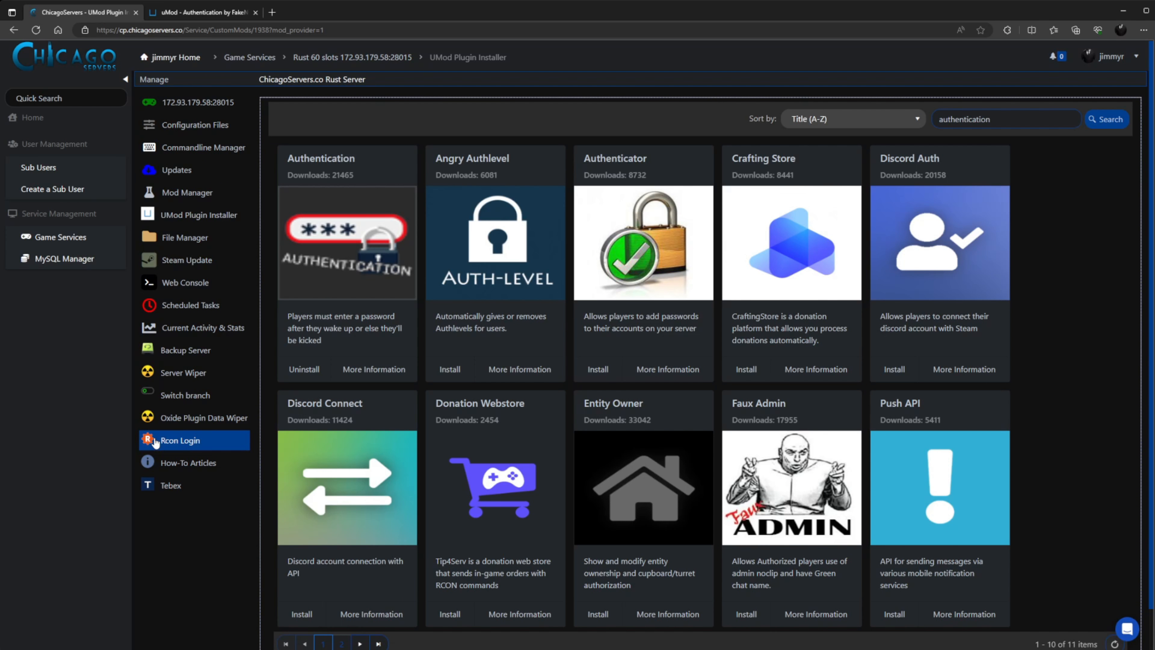
click(195, 445)
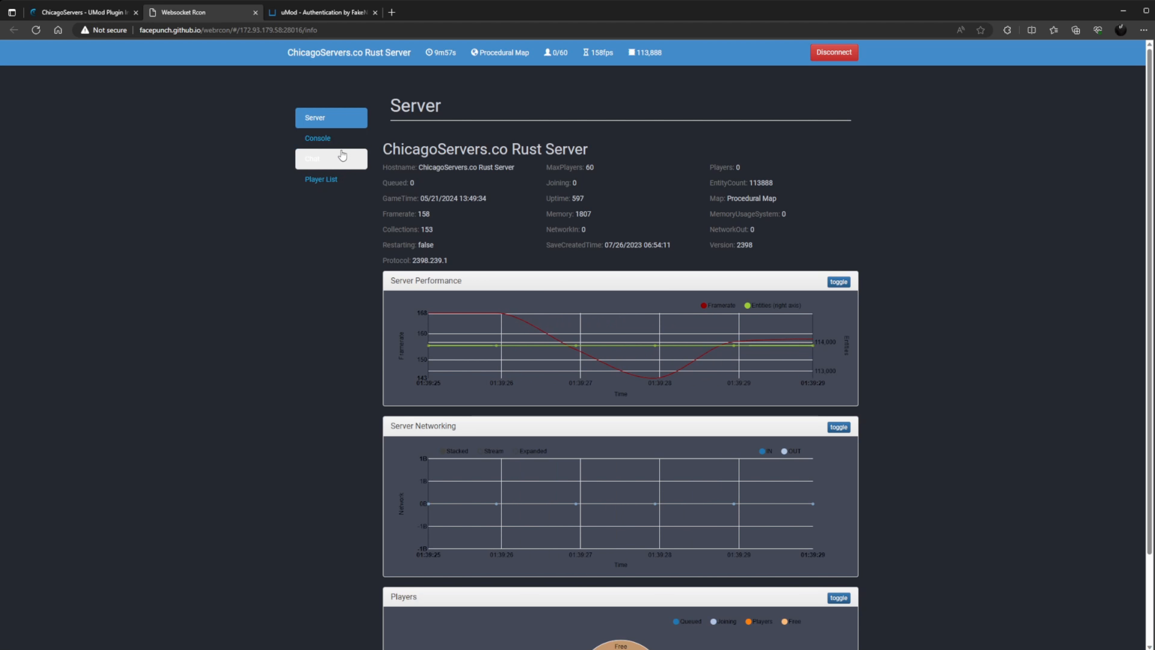
Show the server console and look up the plugin's commands in the uMod documentation.
click(340, 140)
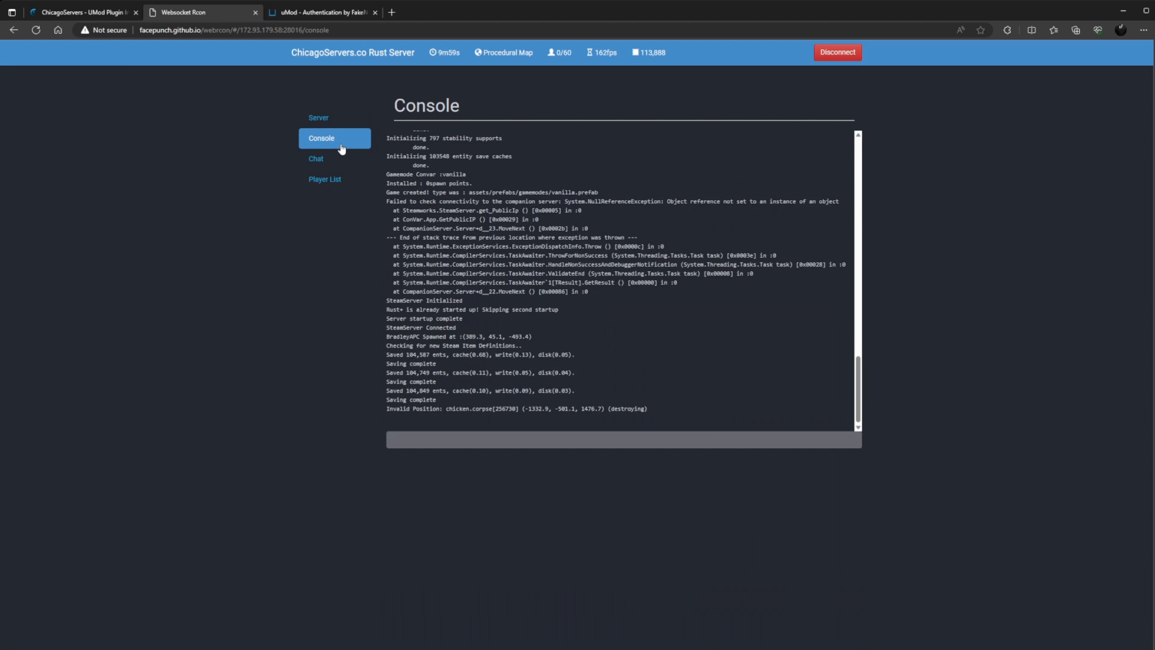
click(319, 6)
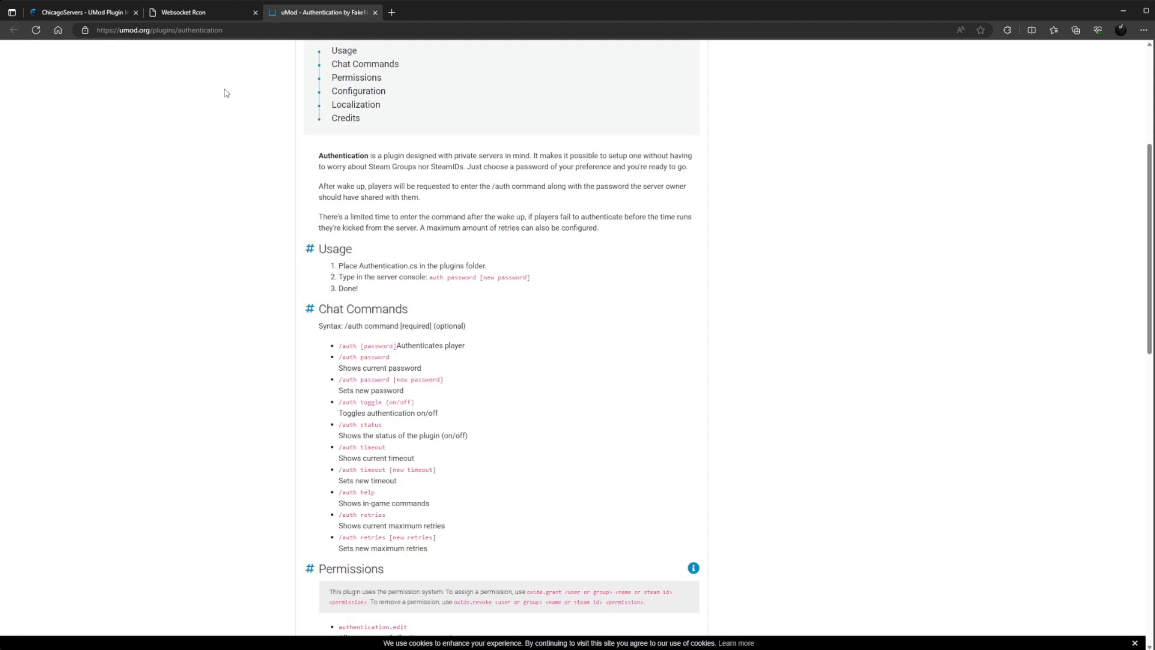
click(193, 15)
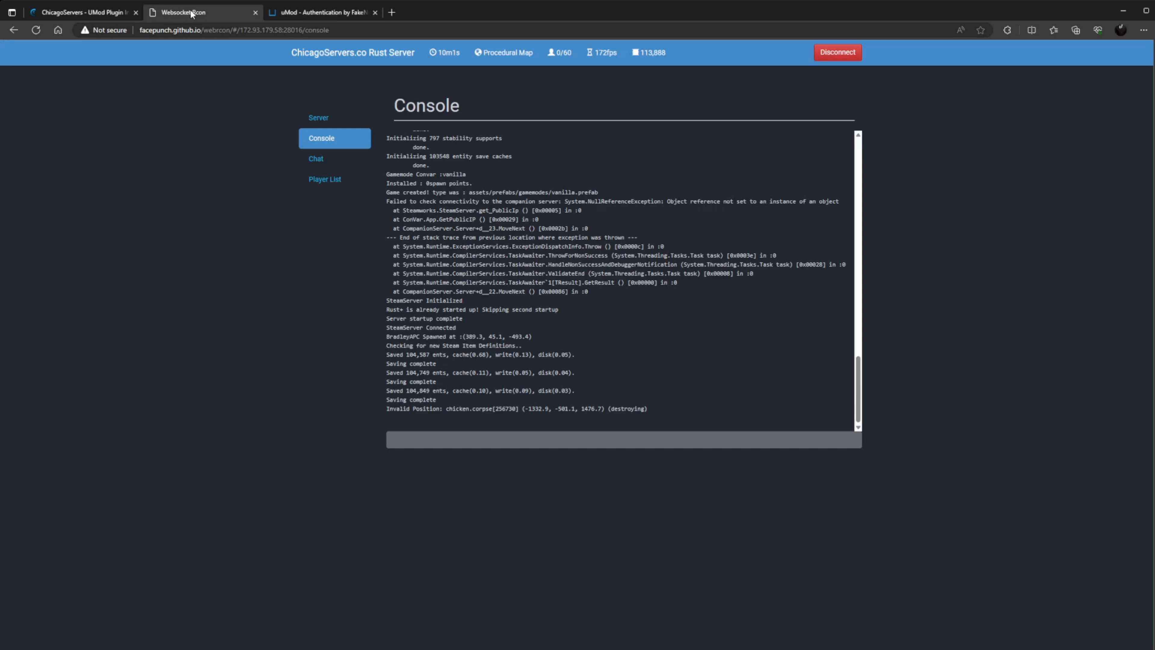
click(284, 17)
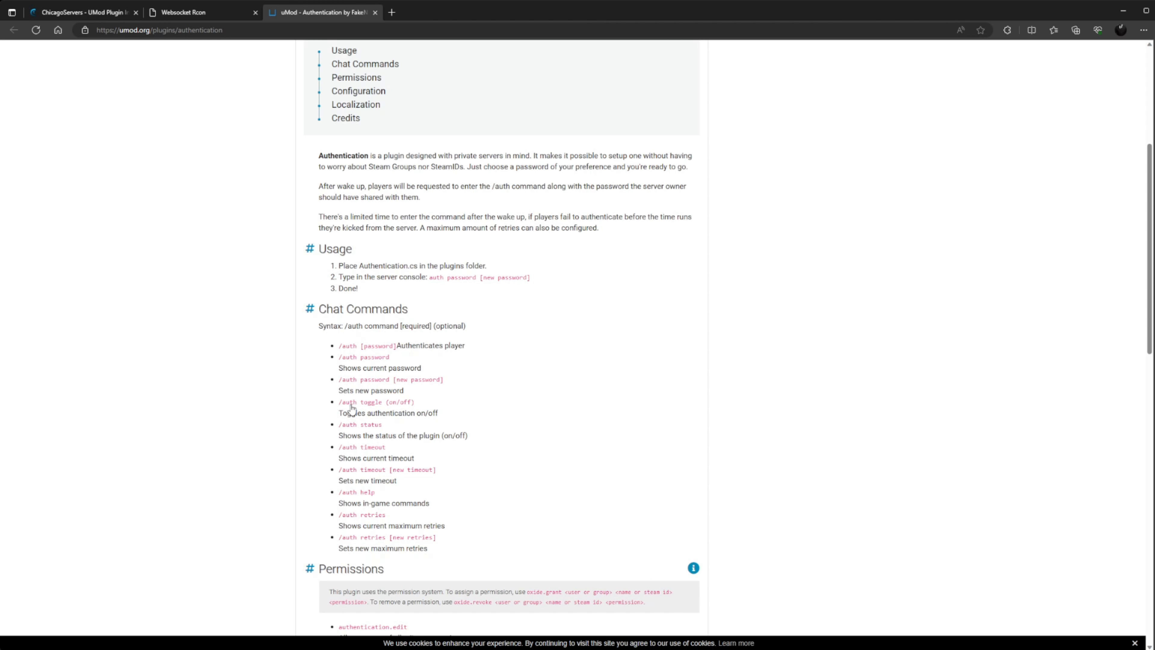
click(199, 17)
Run 'auth toggle on' and highlight the reply that authentication is already enabled.
text(auth o)
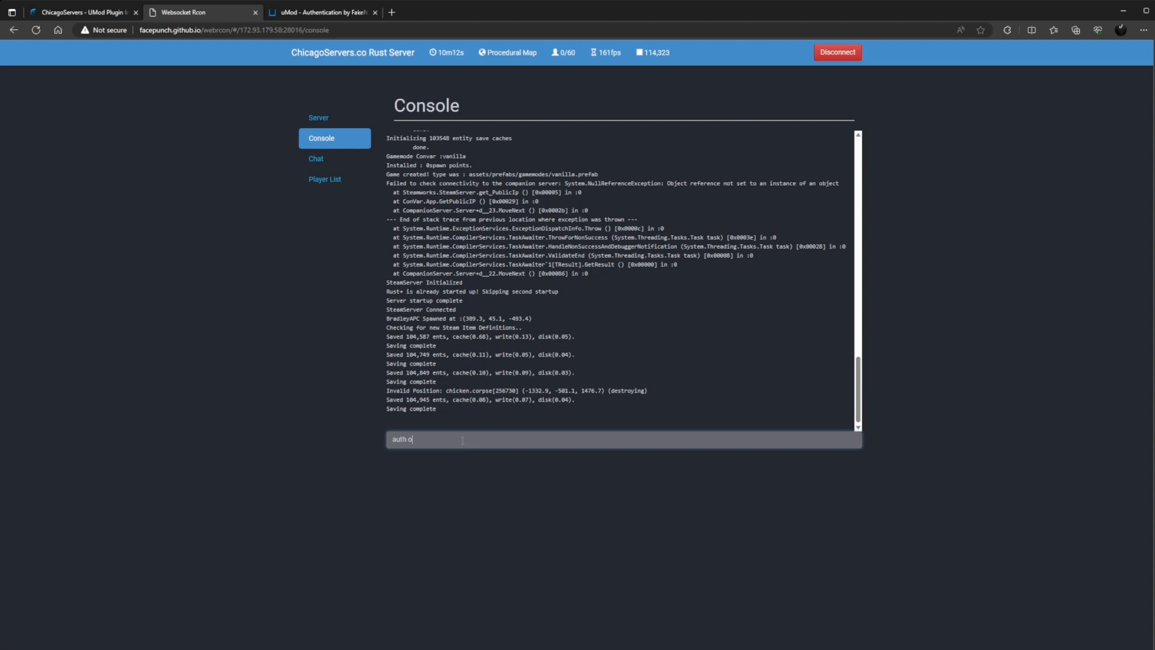
key(BackSpace)
text(toggle on)
key(Return)
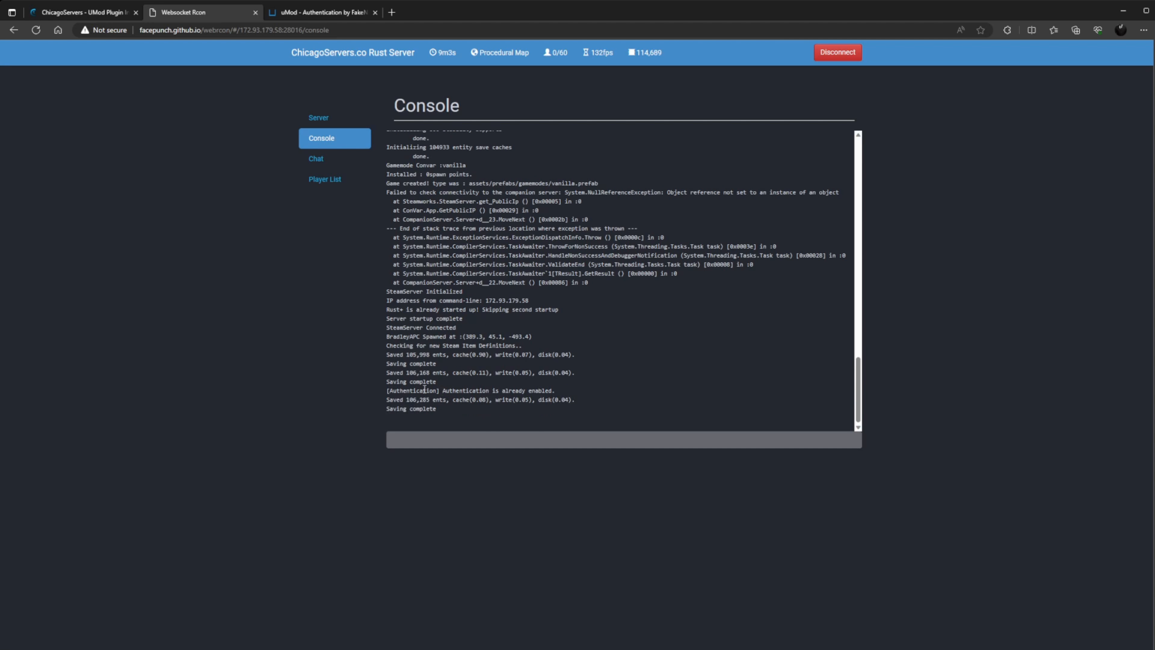
drag(557, 391, 374, 391)
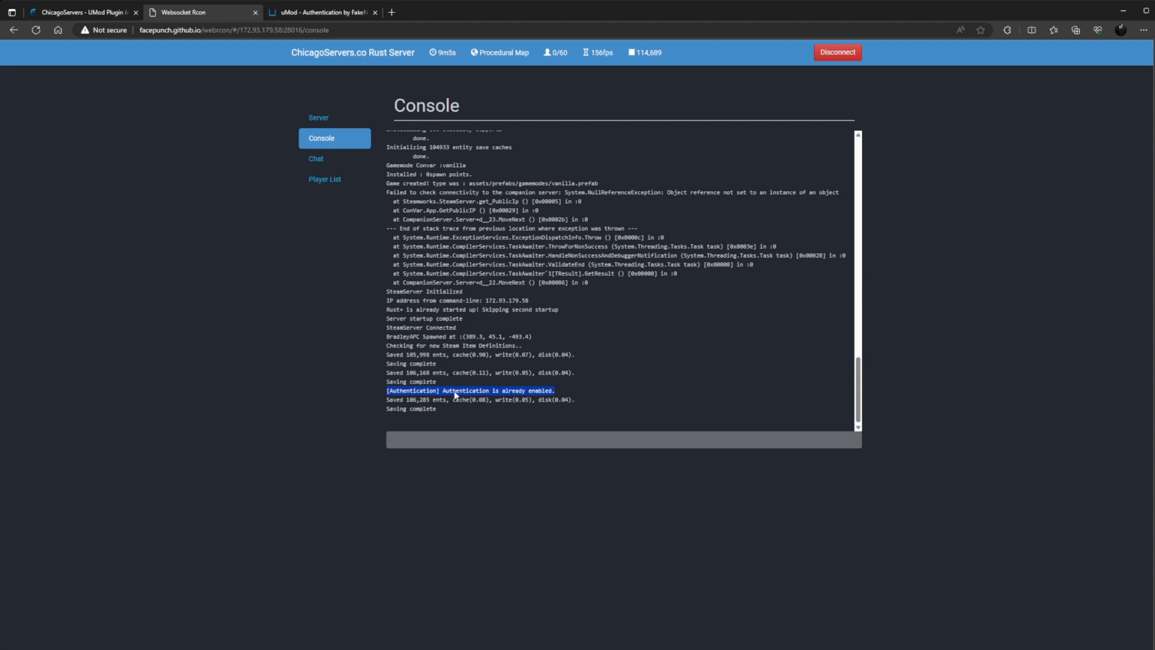
click(286, 12)
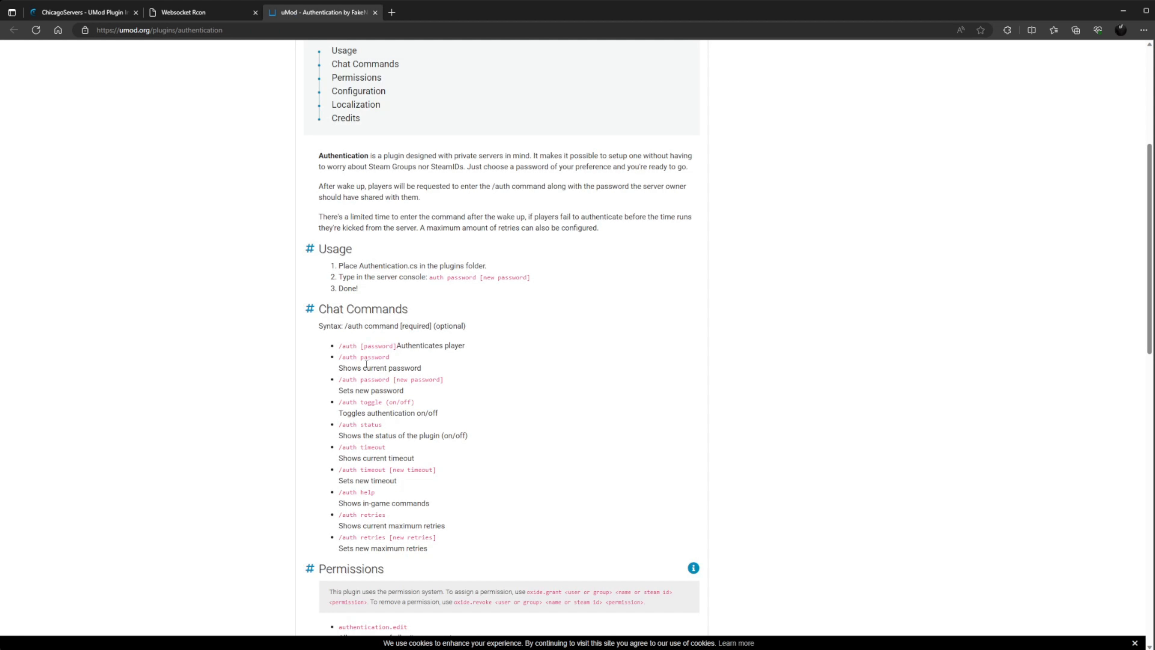
click(224, 18)
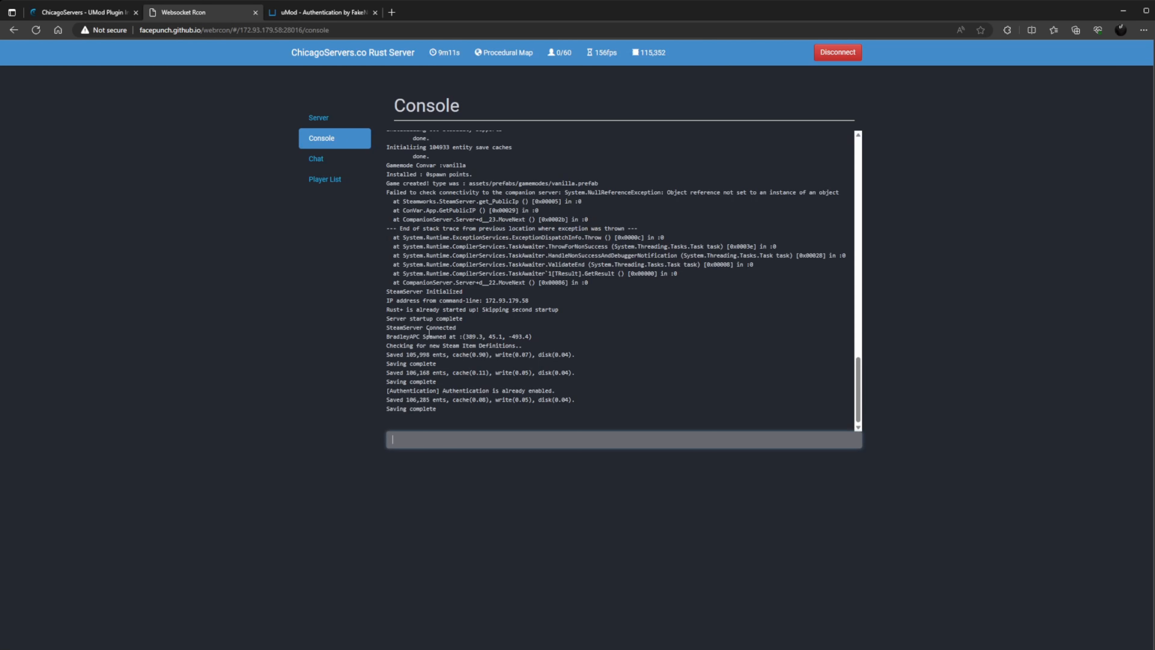
Check the current Authentication password with 'auth password' and 'auth.password' console commands.
text(auth passwordhere)
key(Return)
click(306, 17)
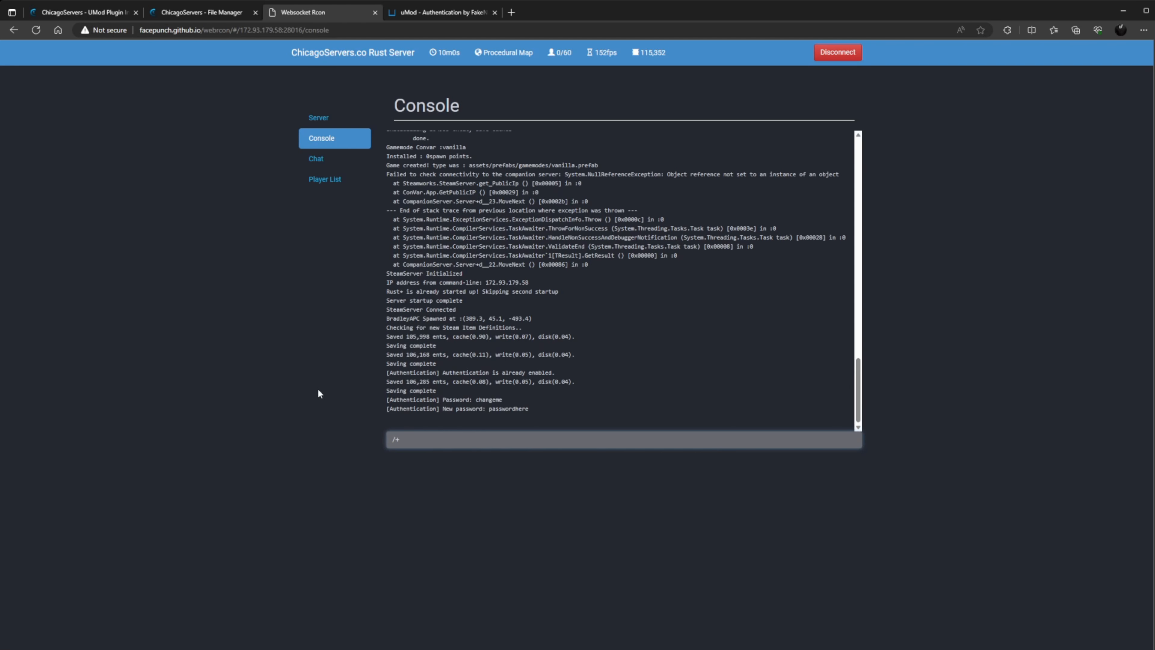
text(auth)
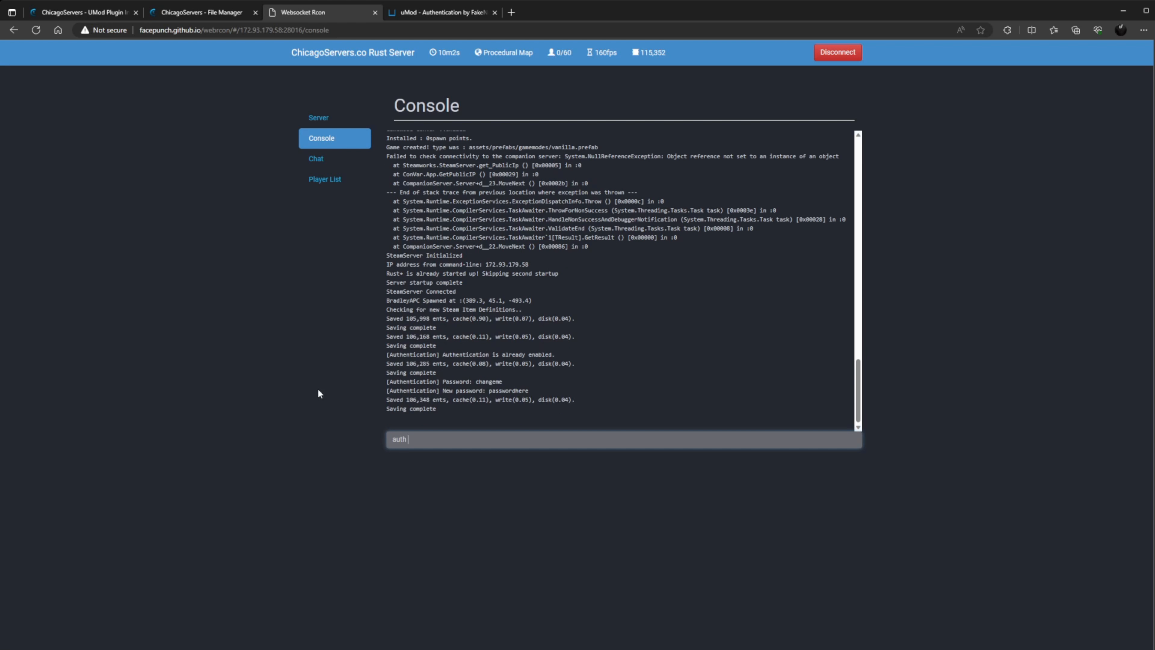
text(.password)
key(Return)
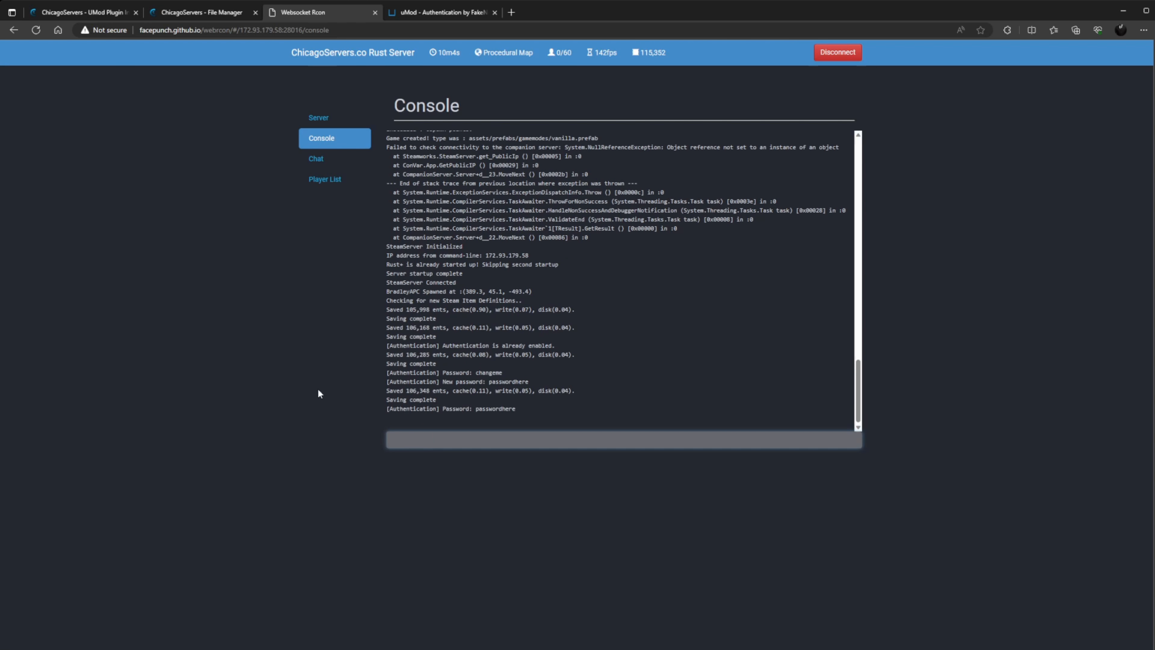
click(511, 409)
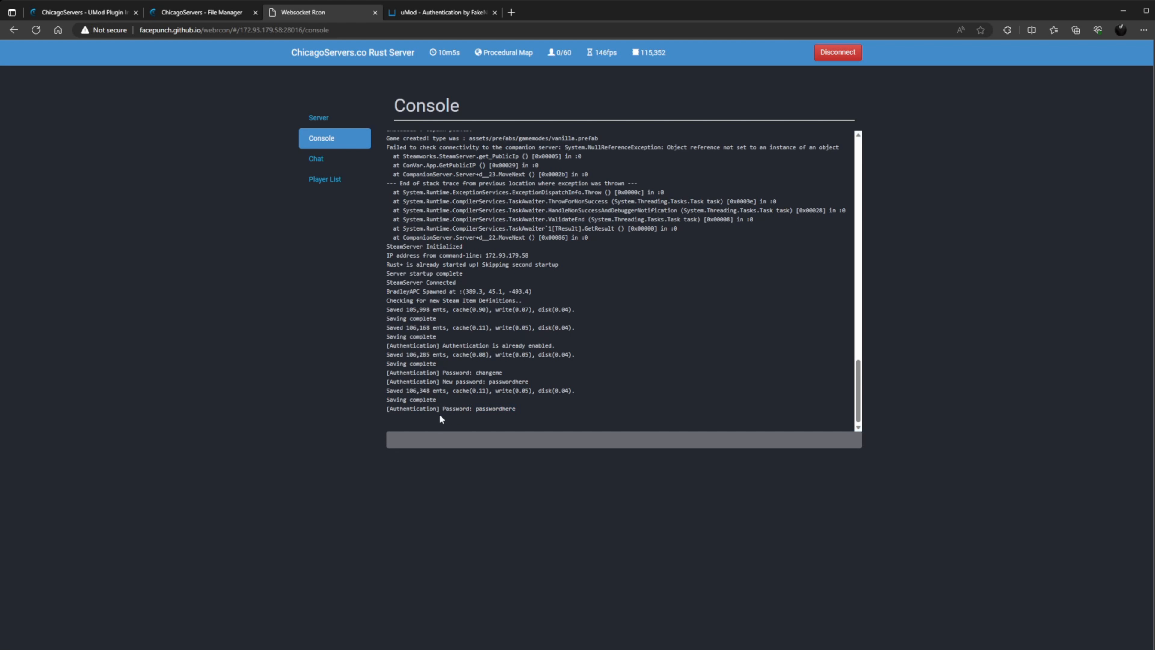
Set a new authentication password with 'auth password' followed by the new password.
click(416, 438)
text(auth pas)
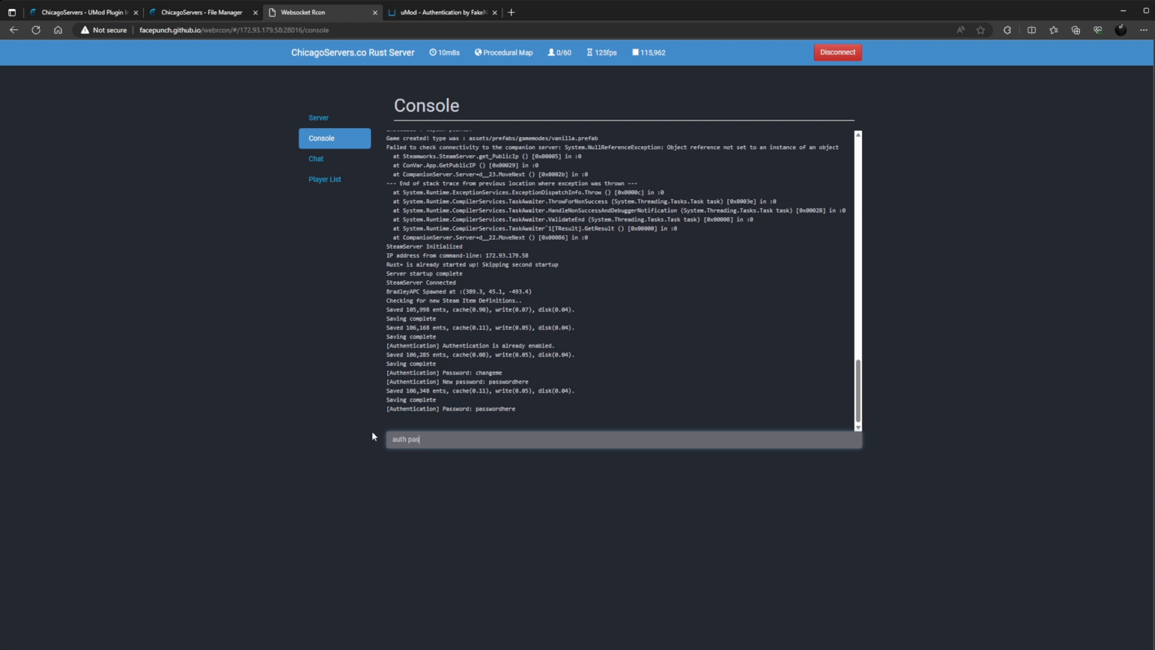
text(sword new)
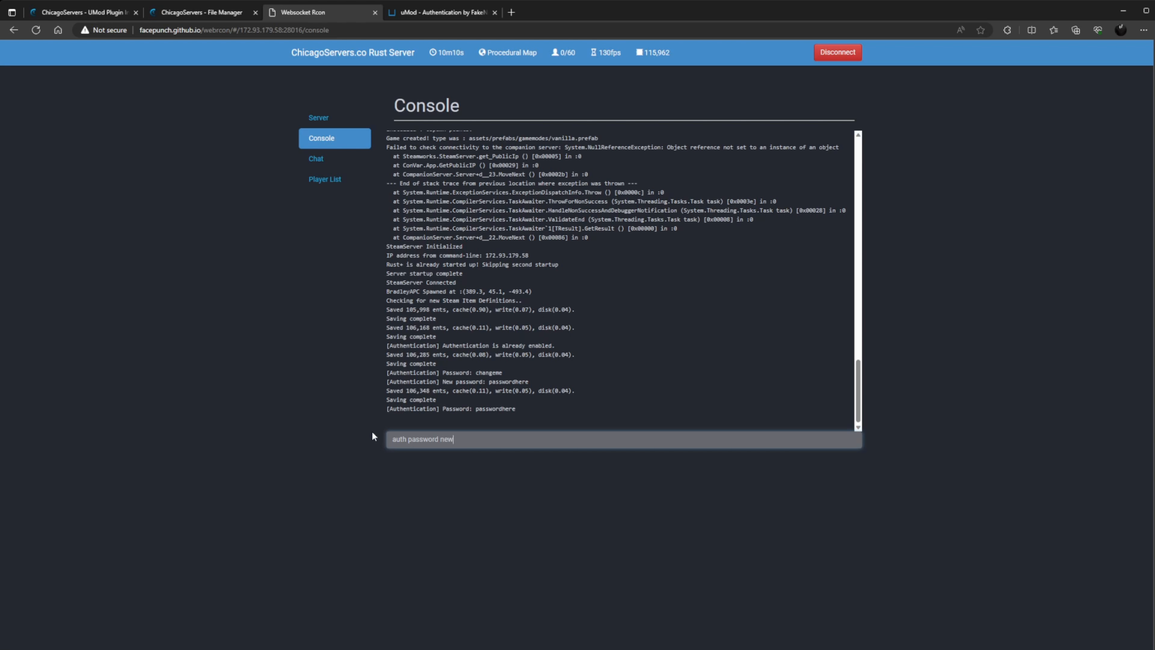
text(password)
key(Return)
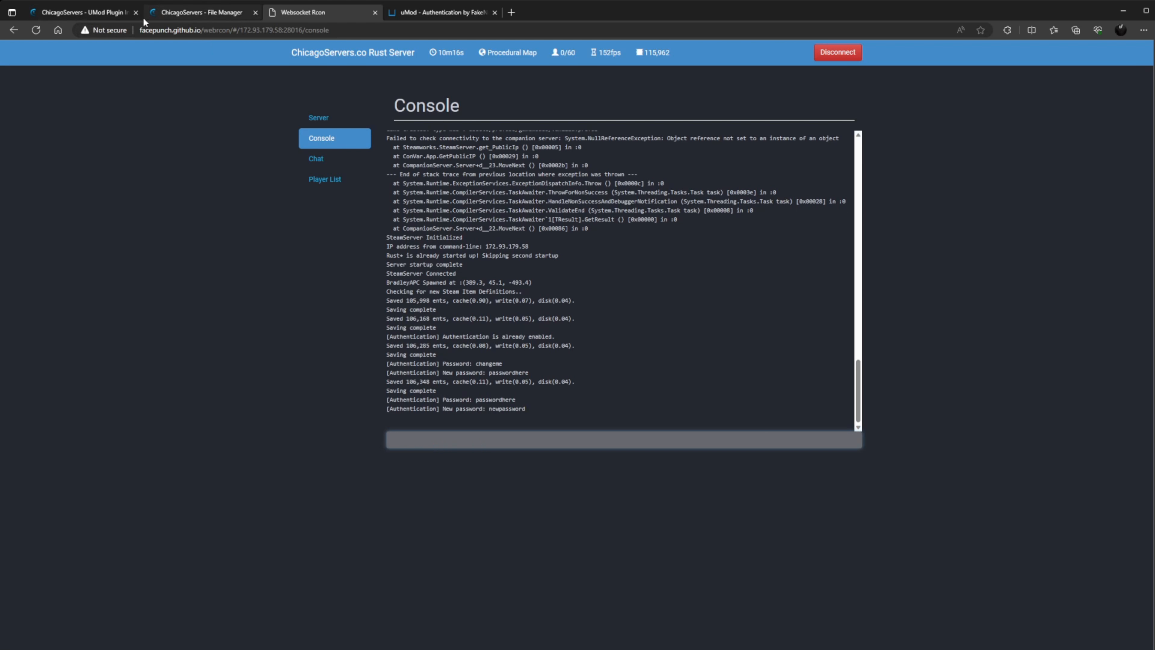
click(439, 12)
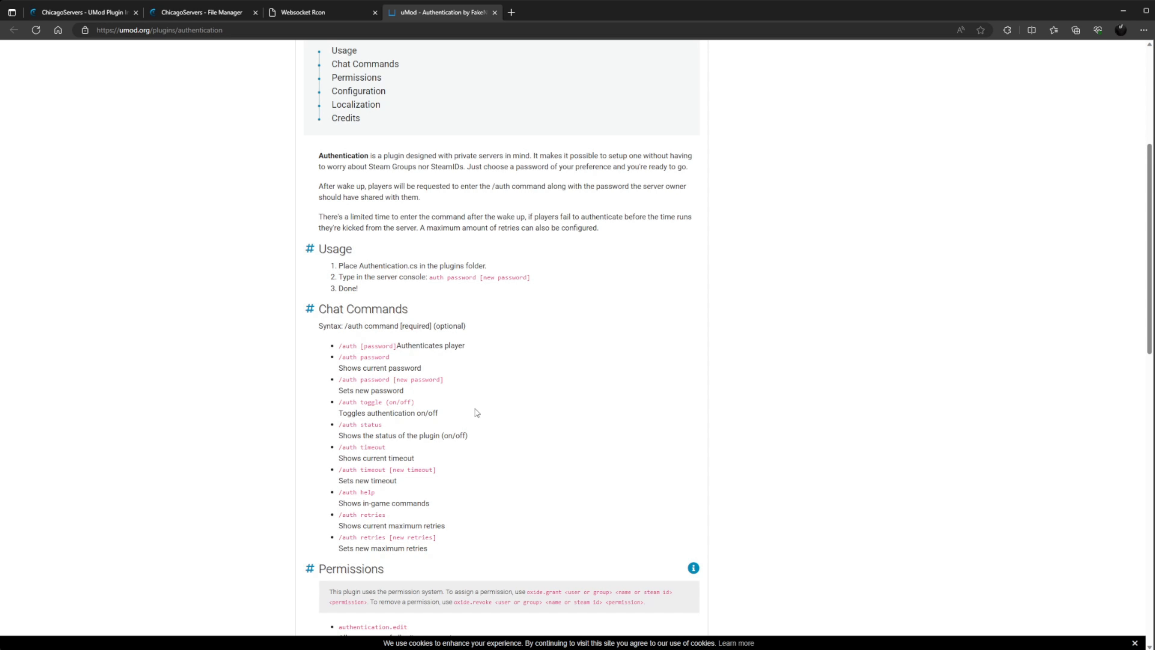
From the Rust server overview page, open the support chat window.
scroll(474, 409, down, 2)
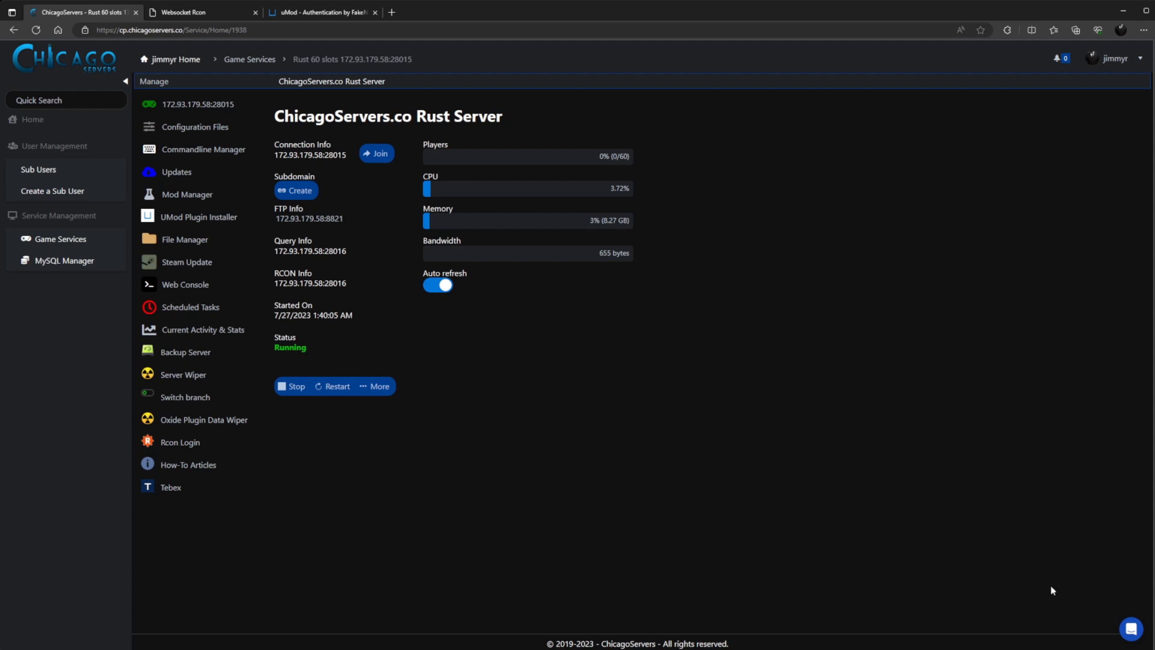
click(1127, 630)
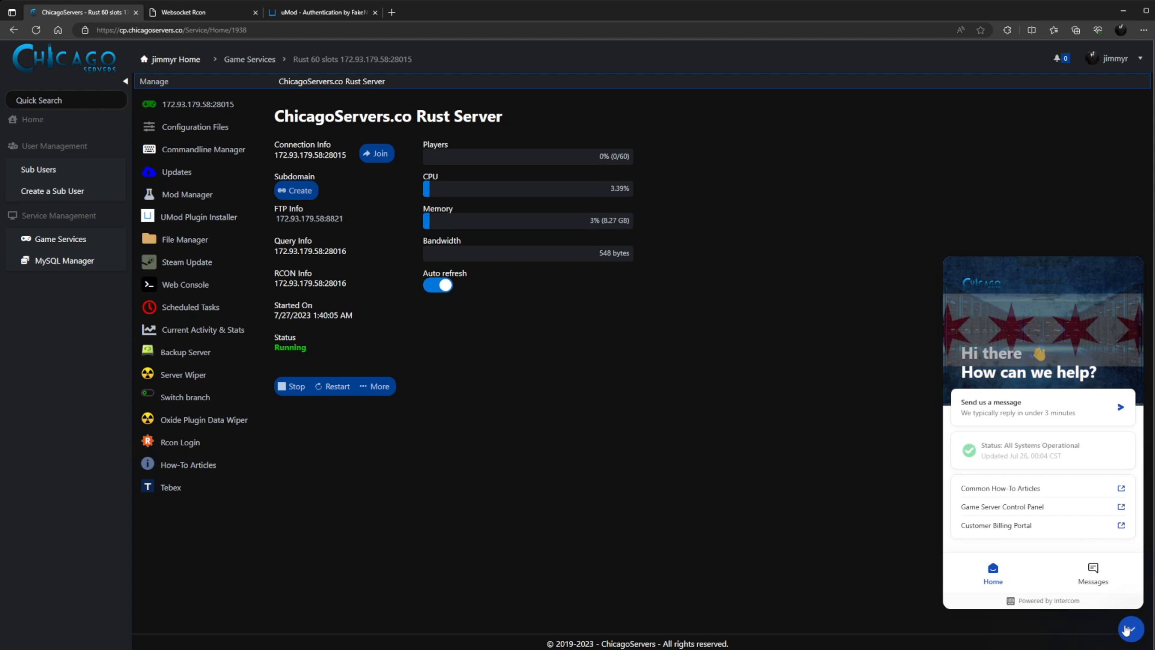